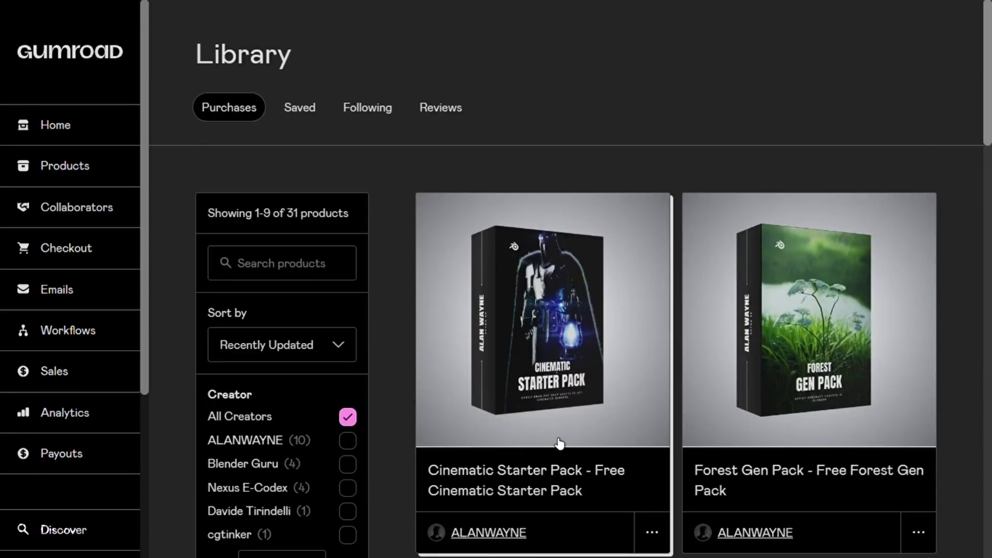
# - Open the Cinematic Starter Pack product page on Gumroad
pyautogui.click(559, 443)
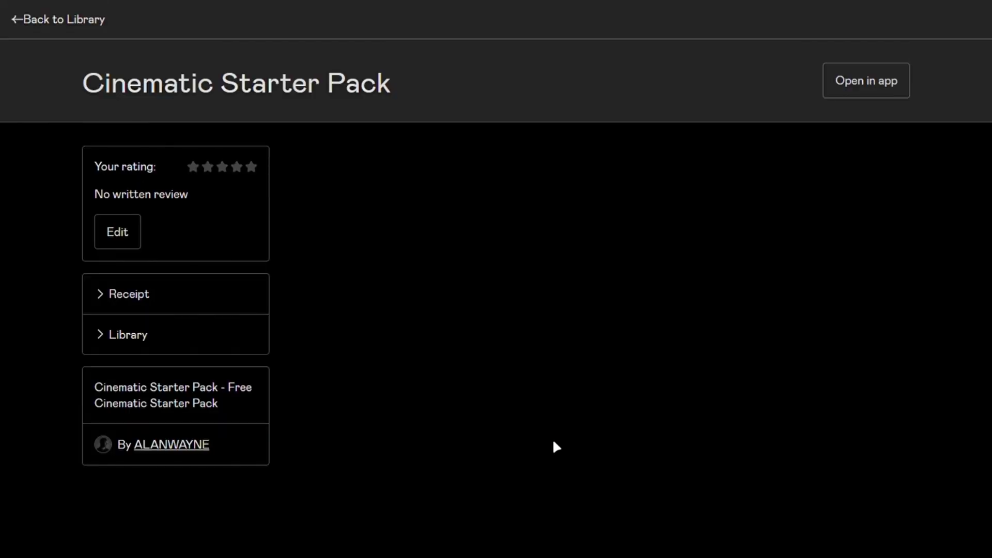
pyautogui.scroll(-1, 310, 284)
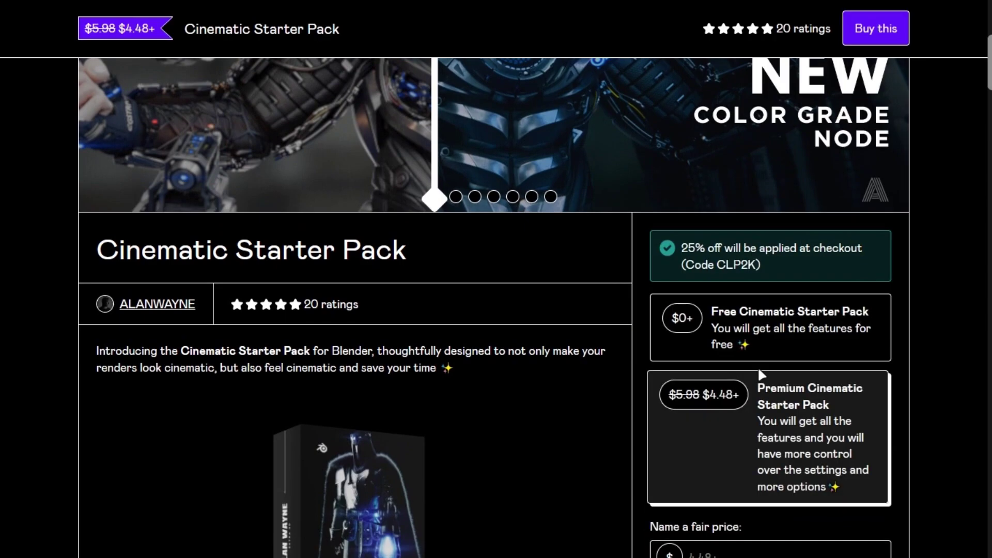
pyautogui.scroll(-1, 778, 506)
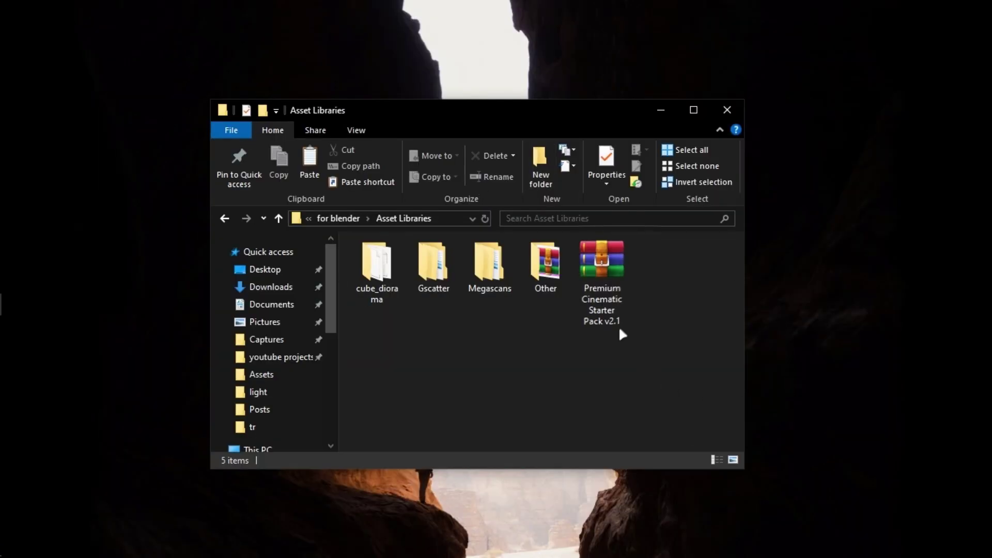
# - Extract the v2.1 archive to a 'Premium Cinematic Starter Pack v2.1' folder beside it
pyautogui.rightClick(606, 277)
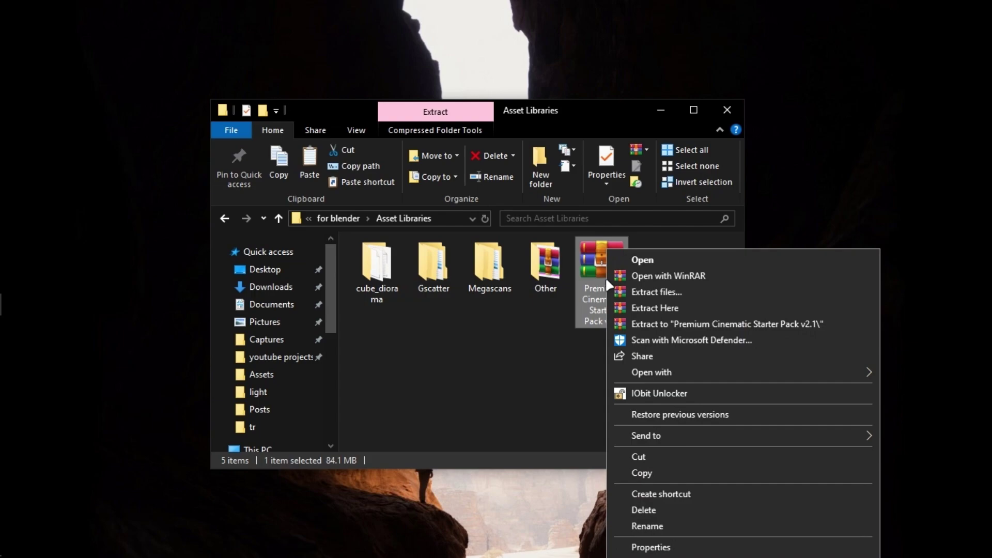
pyautogui.click(644, 318)
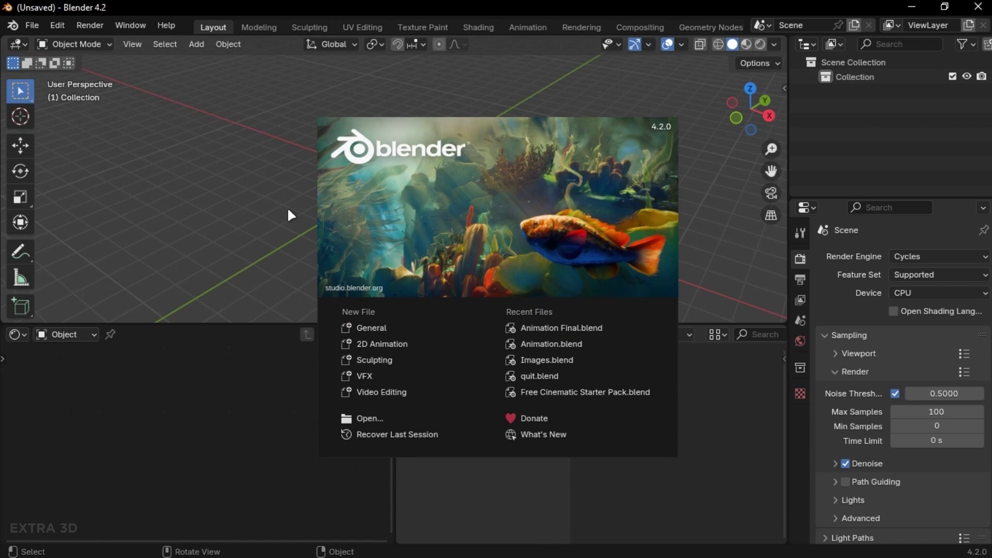
# - Add the Premium Cinematic Starter Pack v2.1 folder as a new asset library in File Paths
pyautogui.click(273, 199)
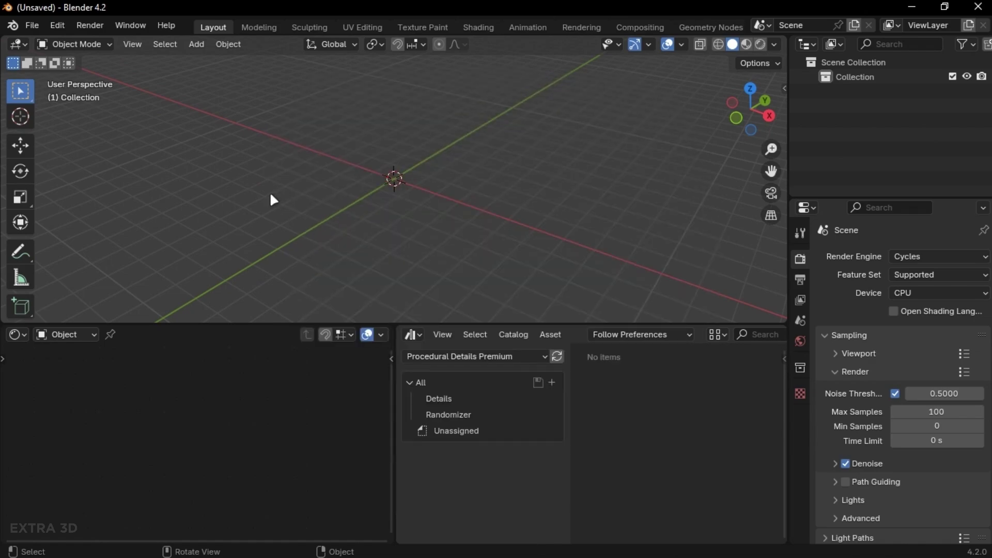
pyautogui.click(58, 24)
pyautogui.click(81, 216)
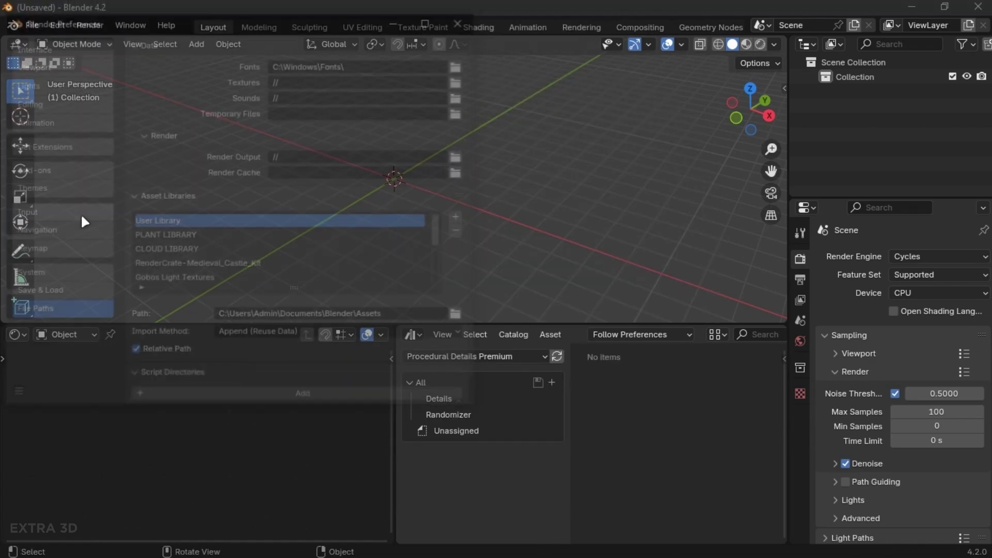
pyautogui.scroll(-3, 235, 239)
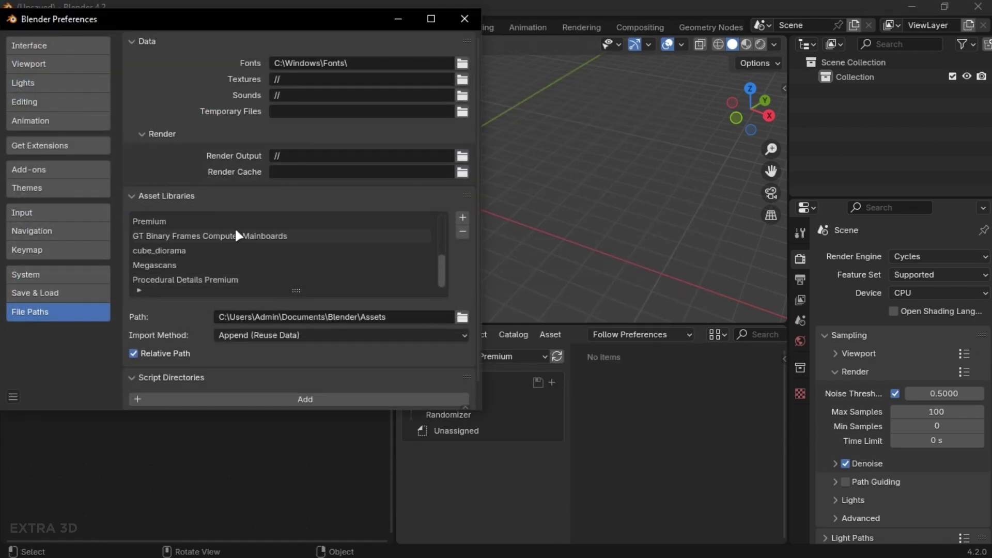
pyautogui.scroll(-1, 243, 135)
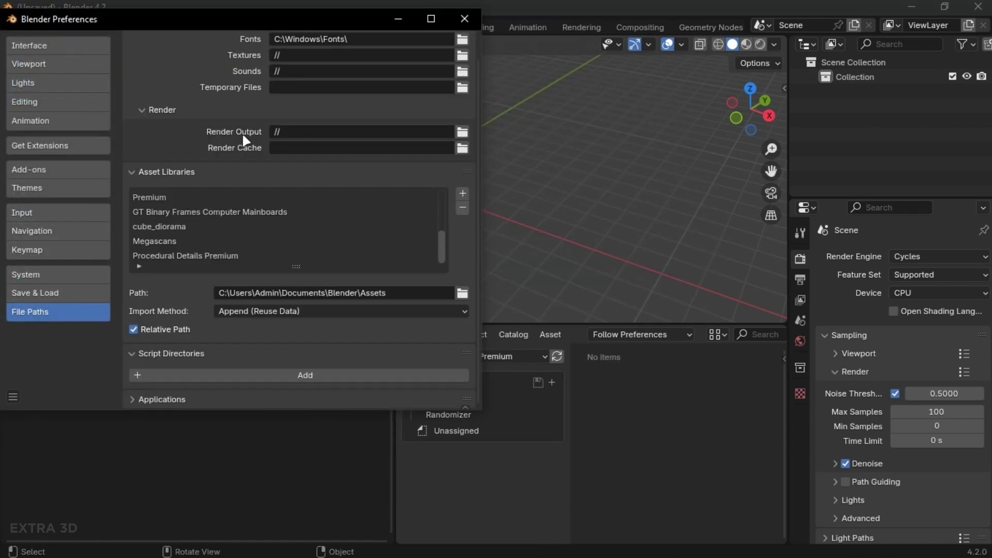
pyautogui.click(463, 193)
pyautogui.click(283, 237)
pyautogui.doubleClick(282, 237)
pyautogui.click(536, 396)
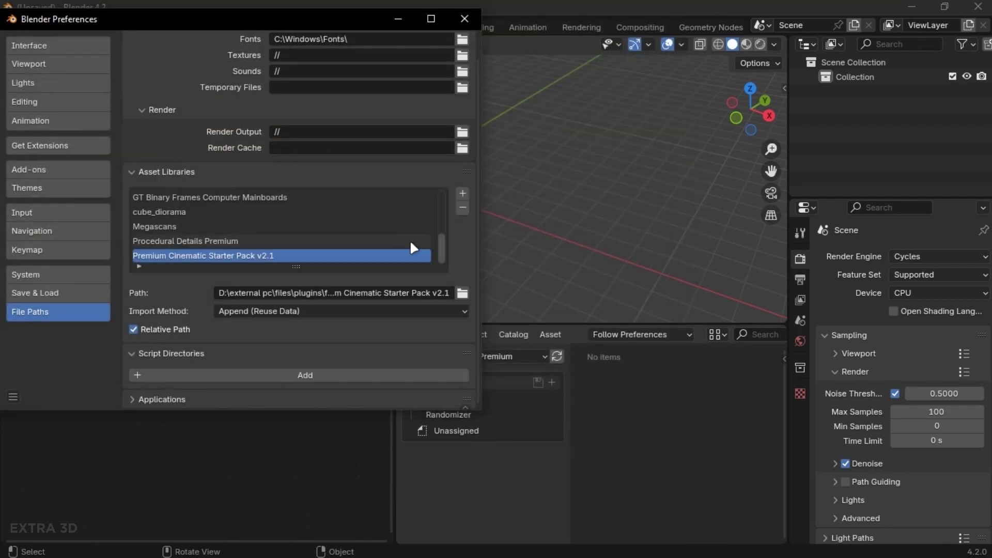
# - Save the preferences and close the Preferences window
pyautogui.click(19, 403)
pyautogui.click(57, 347)
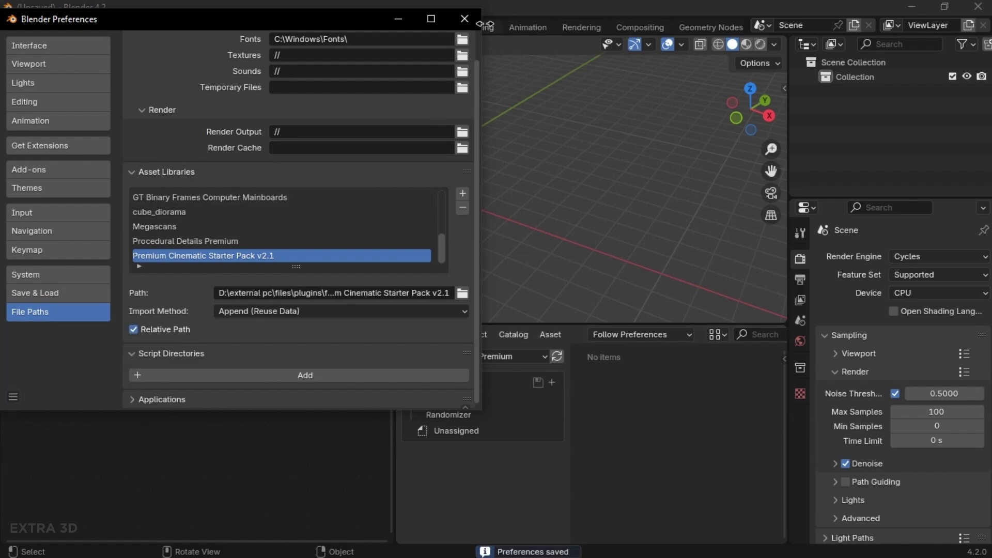
pyautogui.click(464, 18)
# - Enlarge the Asset Browser and switch it to the Premium Cinematic Starter Pack v2.1 library
pyautogui.moveTo(418, 325); pyautogui.dragTo(420, 263)
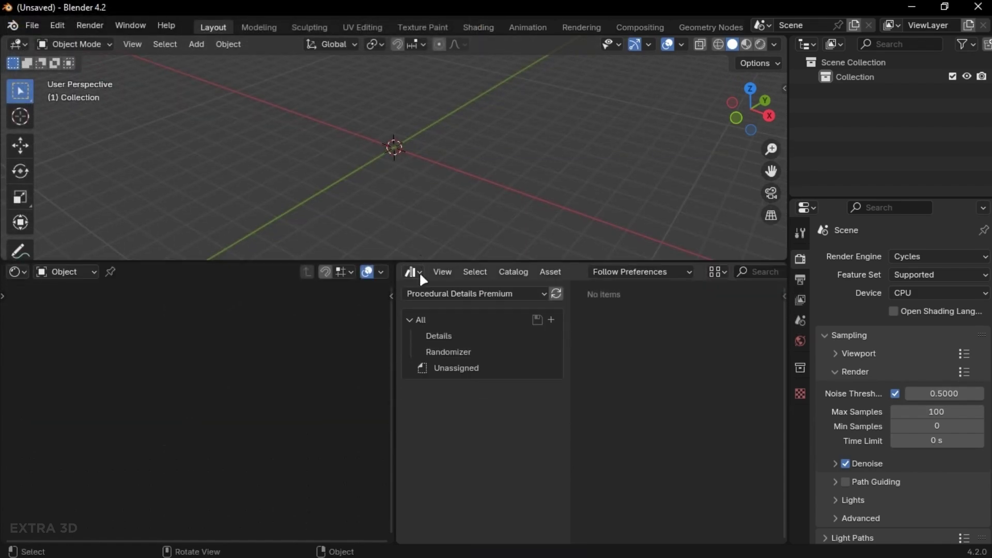
pyautogui.click(465, 293)
pyautogui.click(434, 276)
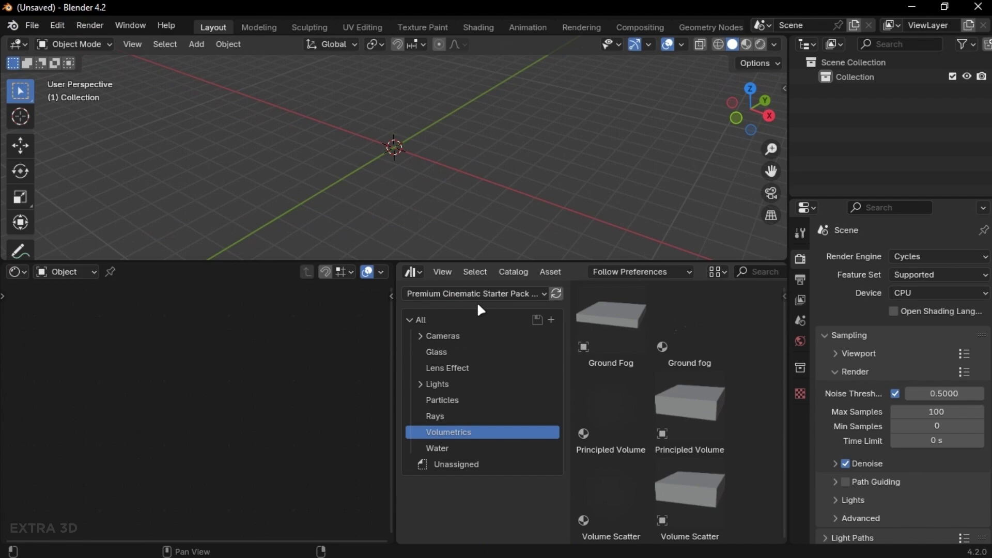
pyautogui.click(460, 292)
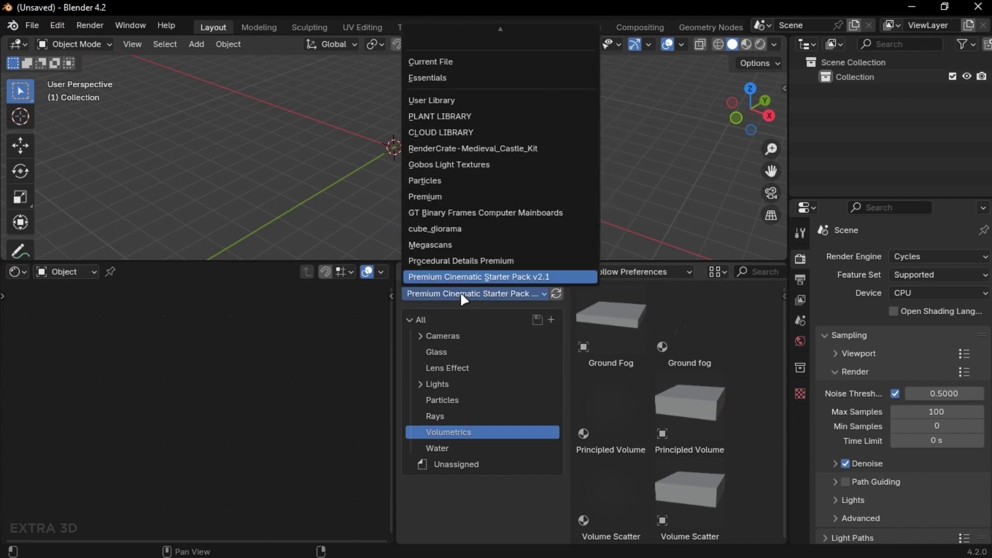
pyautogui.click(460, 291)
# - Browse the Lens Effect, Particles and Volumetrics catalogs, ending on Lens Effect
pyautogui.click(480, 367)
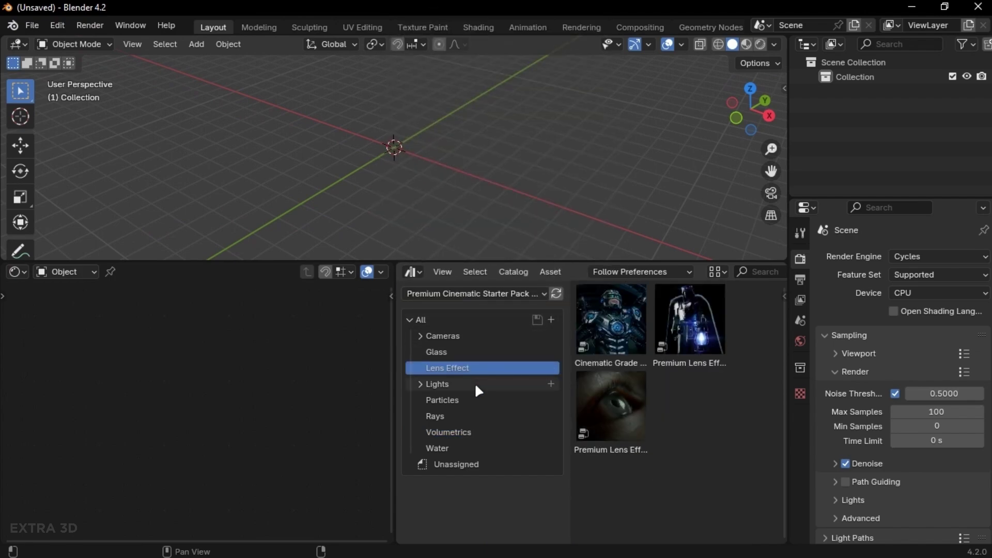
pyautogui.click(475, 401)
pyautogui.click(469, 432)
pyautogui.click(461, 368)
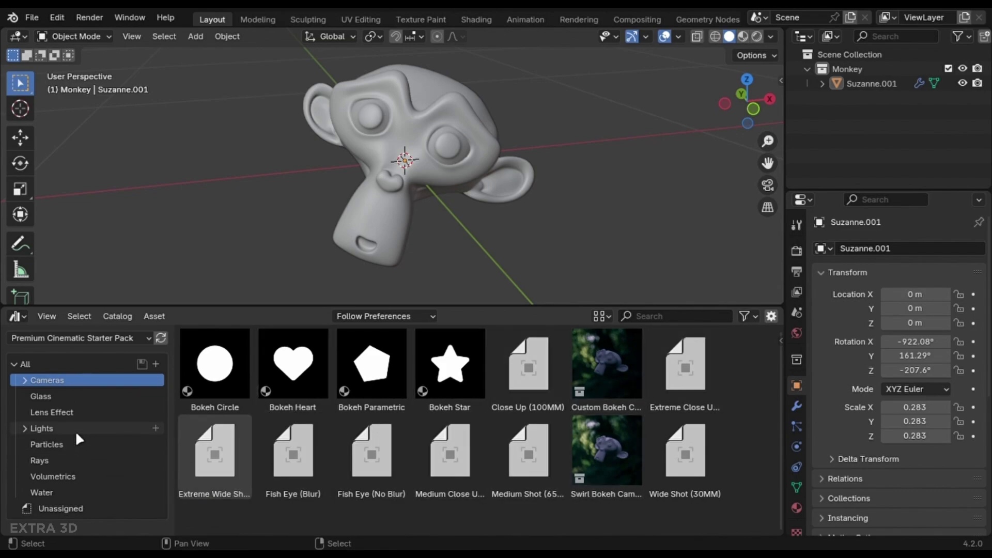
# - Add the Custom Bokeh Camera from Cameras > Bokeh Camera with Instance turned off
pyautogui.click(78, 413)
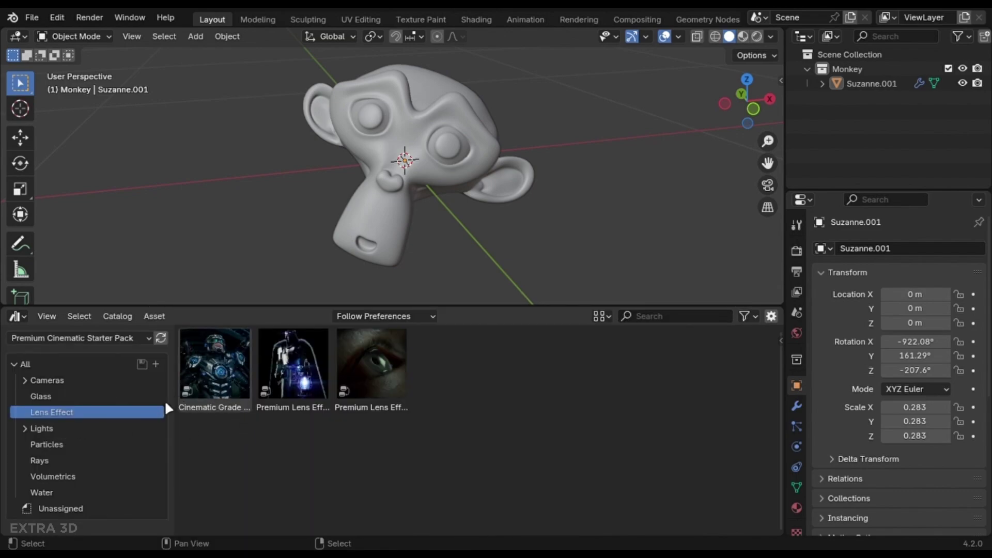
pyautogui.click(83, 381)
pyautogui.click(71, 396)
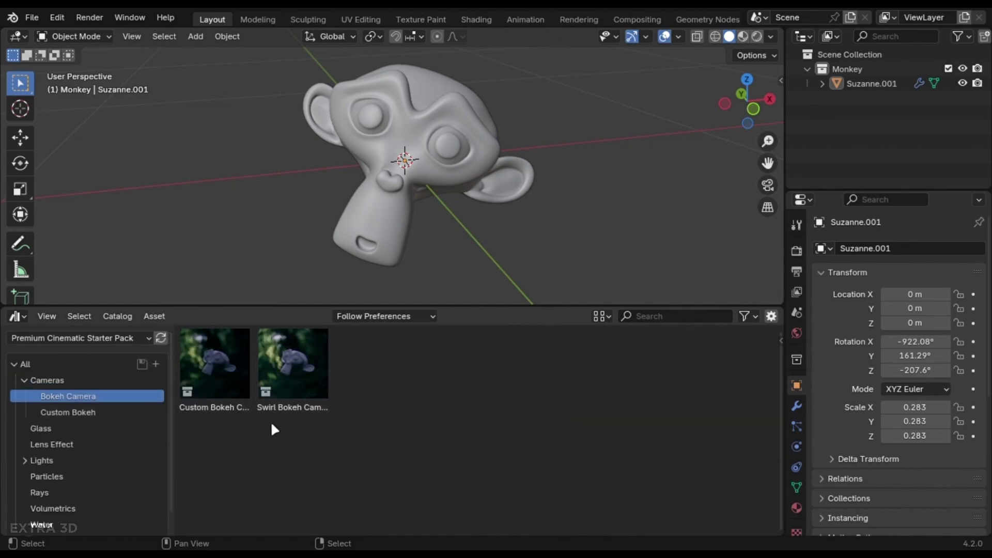
pyautogui.scroll(-4, 272, 190)
pyautogui.moveTo(215, 378); pyautogui.dragTo(434, 263)
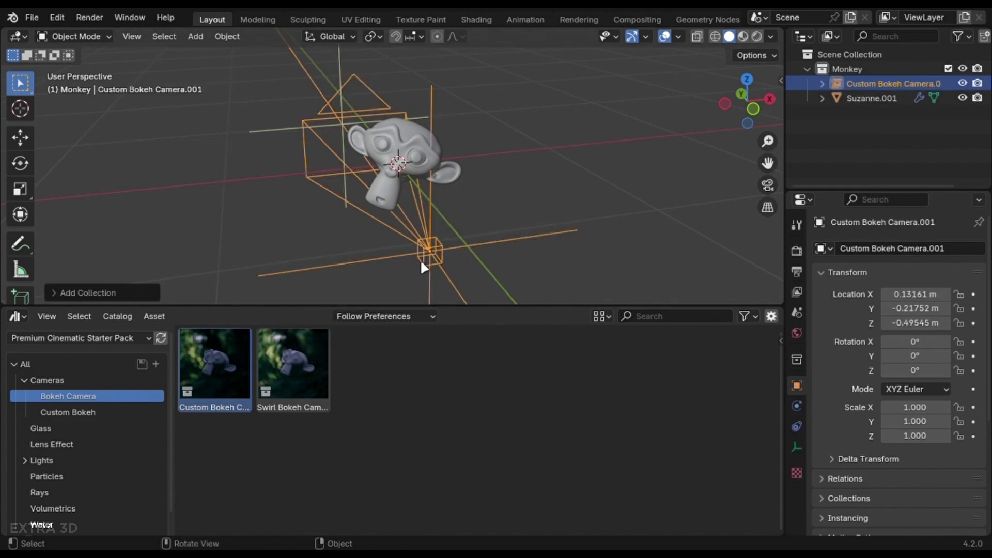
pyautogui.click(58, 298)
pyautogui.click(140, 295)
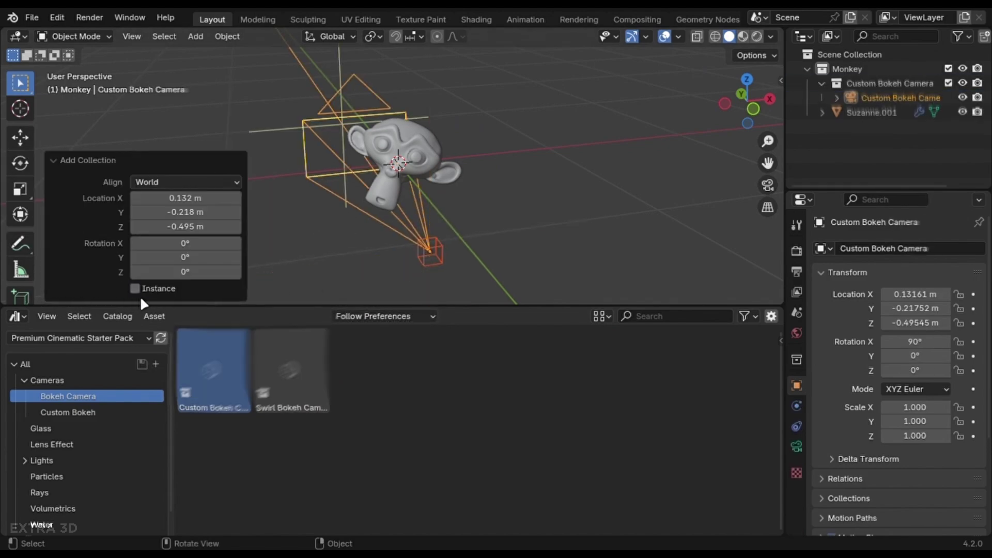
# - Look through the new camera and fly it back into position
pyautogui.press('ctrl+KP_0')
pyautogui.hotkey('shift', '`')
pyautogui.press('s')
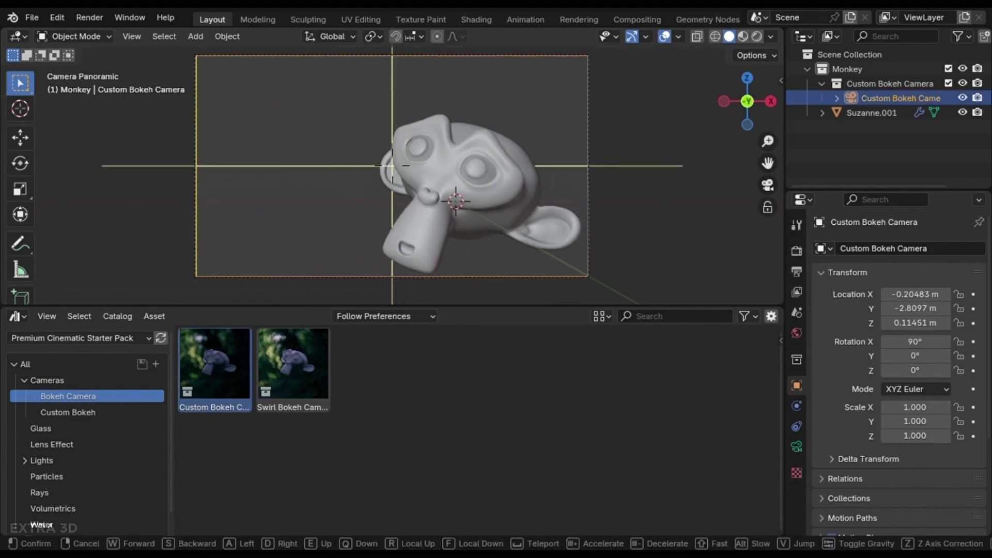
pyautogui.click(526, 167)
# - Enable viewport depth of field and view the camera in rendered preview
pyautogui.click(771, 37)
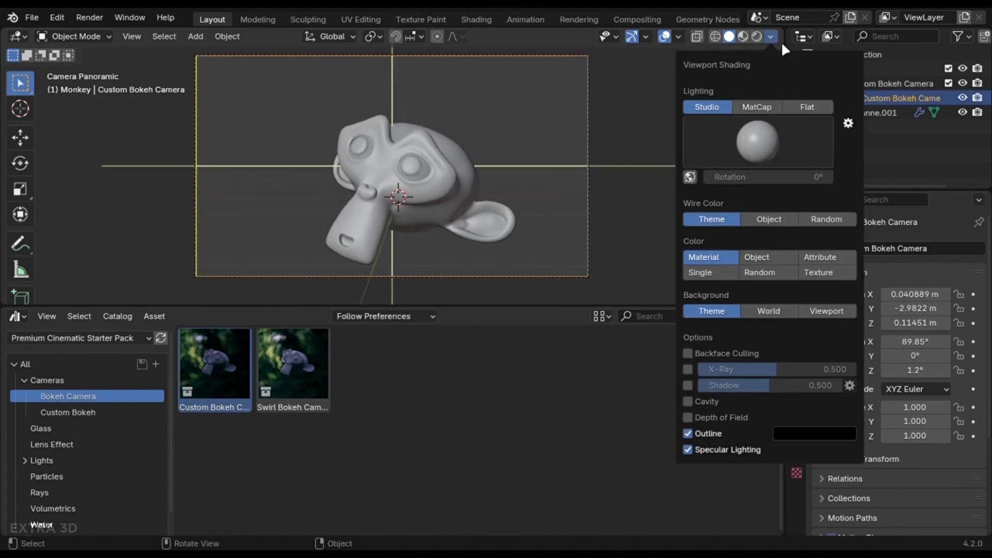
pyautogui.click(705, 419)
pyautogui.moveTo(445, 156); pyautogui.dragTo(579, 173, button='middle')
pyautogui.scroll(-2, 582, 182)
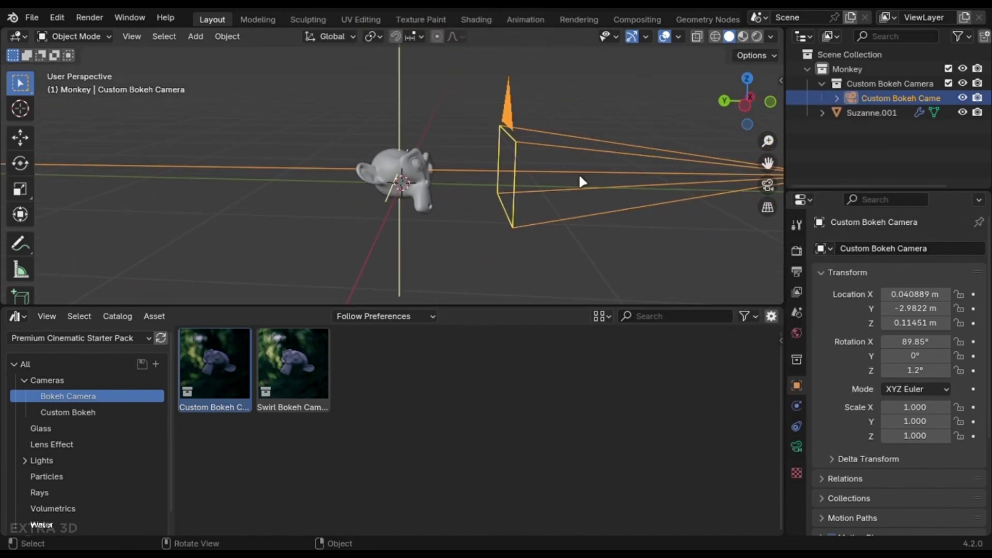
pyautogui.press('KP_0')
pyautogui.press('z')
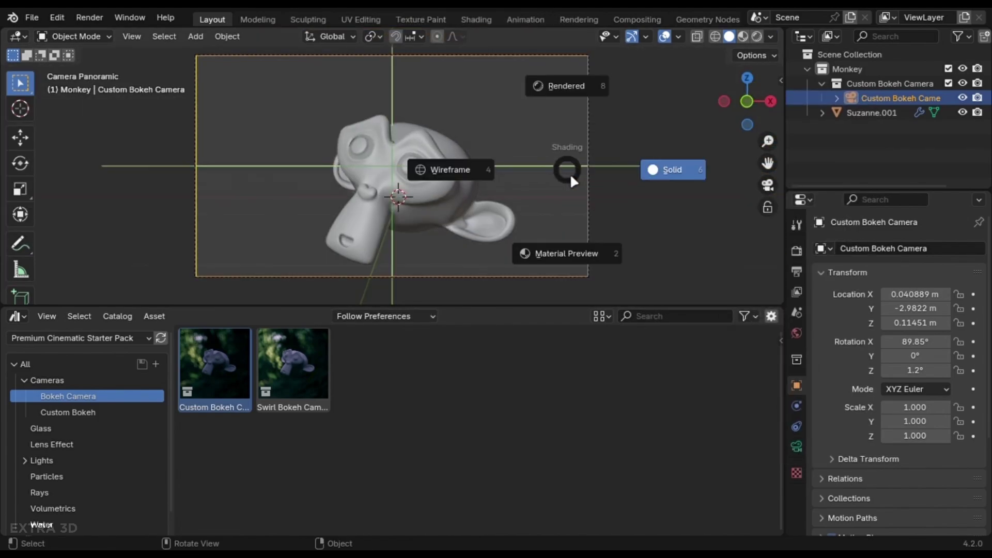
pyautogui.click(580, 152)
pyautogui.scroll(-2, 580, 151)
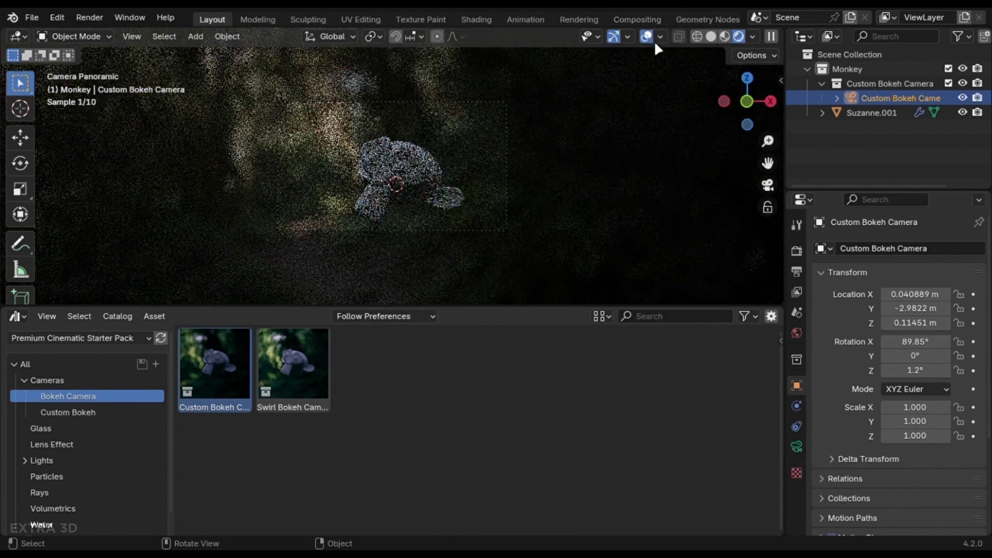
# - Hide overlays and limit rendering to a region around the camera frame
pyautogui.click(646, 36)
pyautogui.hotkey('ctrl', 'b')
pyautogui.moveTo(555, 249); pyautogui.dragTo(225, 82)
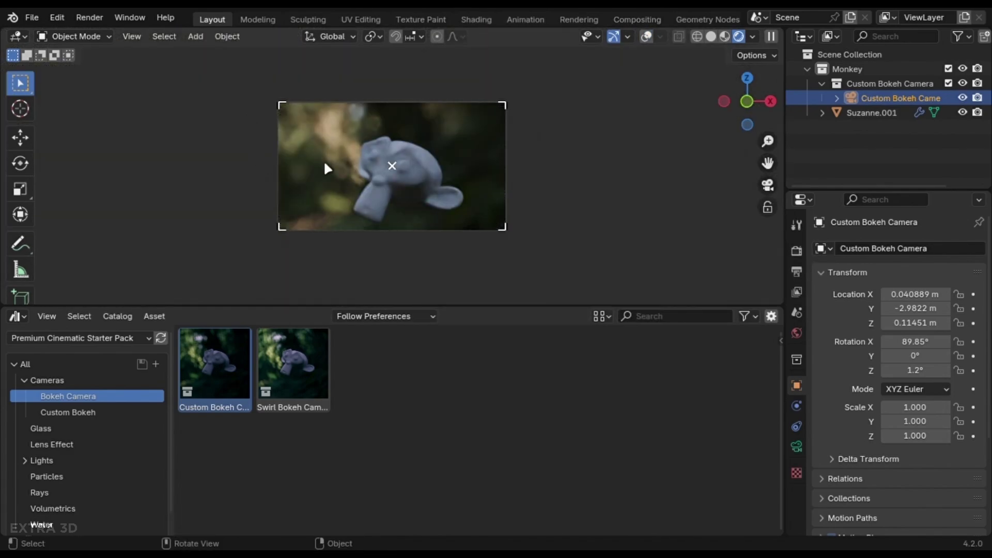
# - Try other focal lengths in the camera's lens settings, then reset it to 80
pyautogui.click(797, 447)
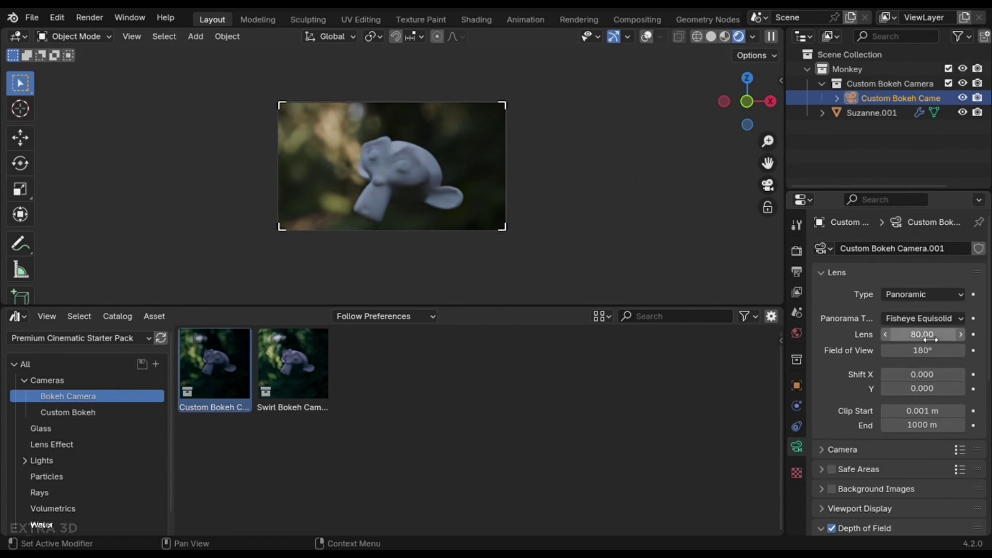
pyautogui.moveTo(931, 339)
pyautogui.mouseDown()
pyautogui.moveTo(954, 340)
pyautogui.moveTo(892, 334)
pyautogui.mouseUp()
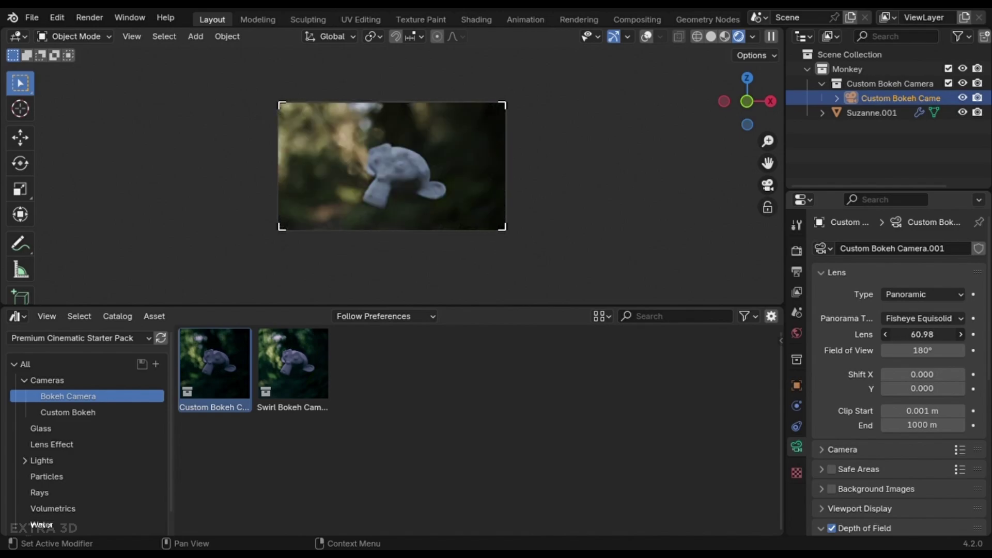
pyautogui.press('Escape')
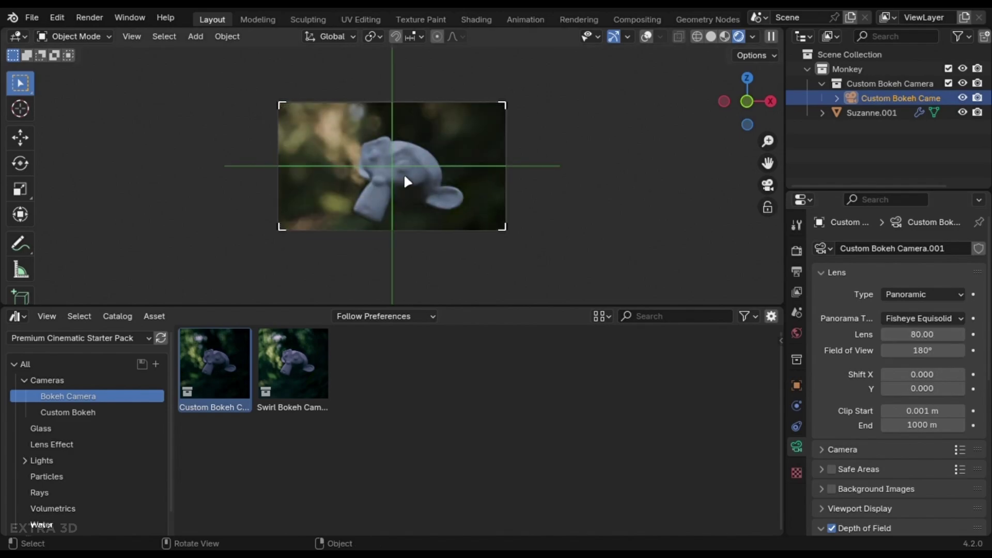
pyautogui.scroll(-1, 922, 424)
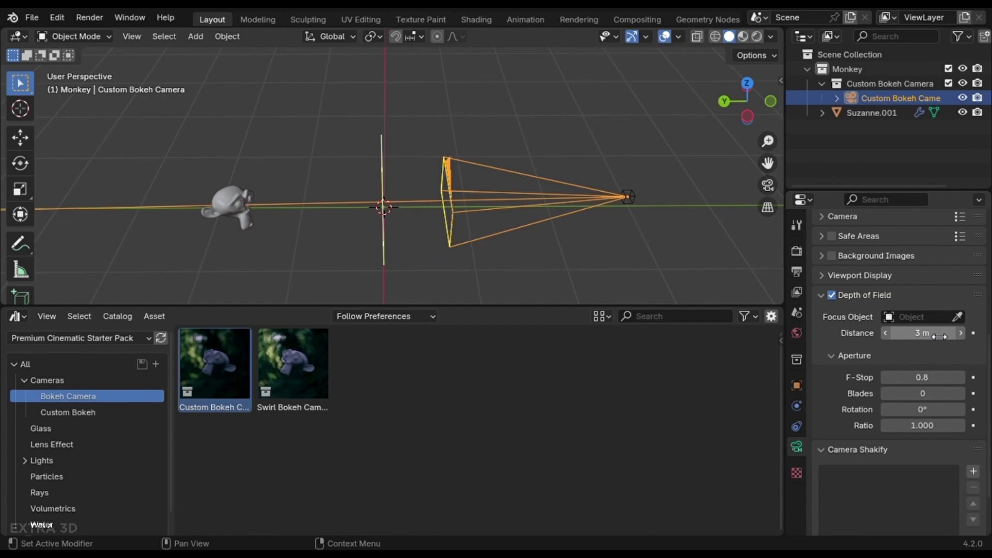
pyautogui.moveTo(922, 332); pyautogui.dragTo(930, 333)
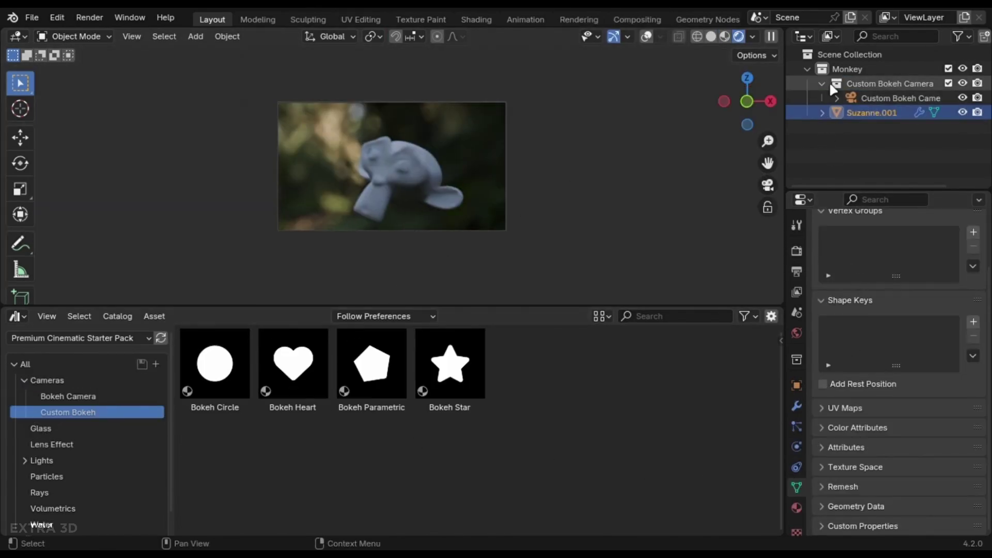
# - Select the camera's Bokeh object in the Outliner and apply the Bokeh Heart material
pyautogui.click(836, 98)
pyautogui.click(886, 128)
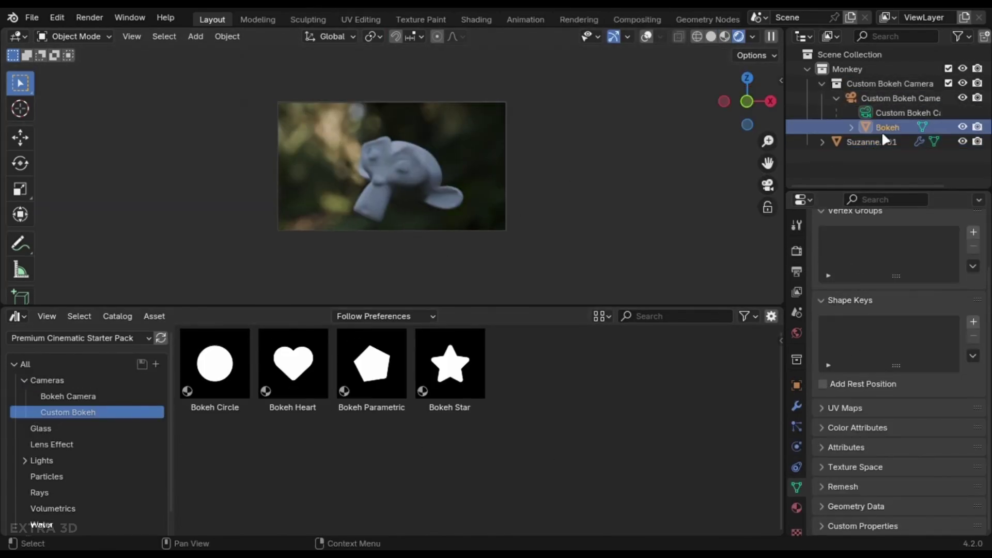
pyautogui.click(796, 508)
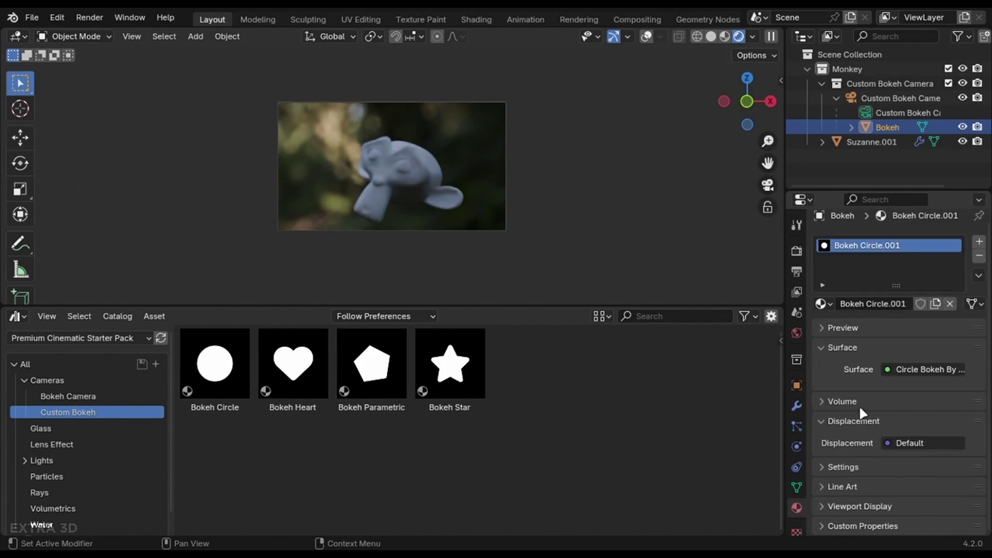
pyautogui.moveTo(293, 365)
pyautogui.mouseDown()
pyautogui.moveTo(423, 453)
pyautogui.moveTo(881, 261)
pyautogui.mouseUp()
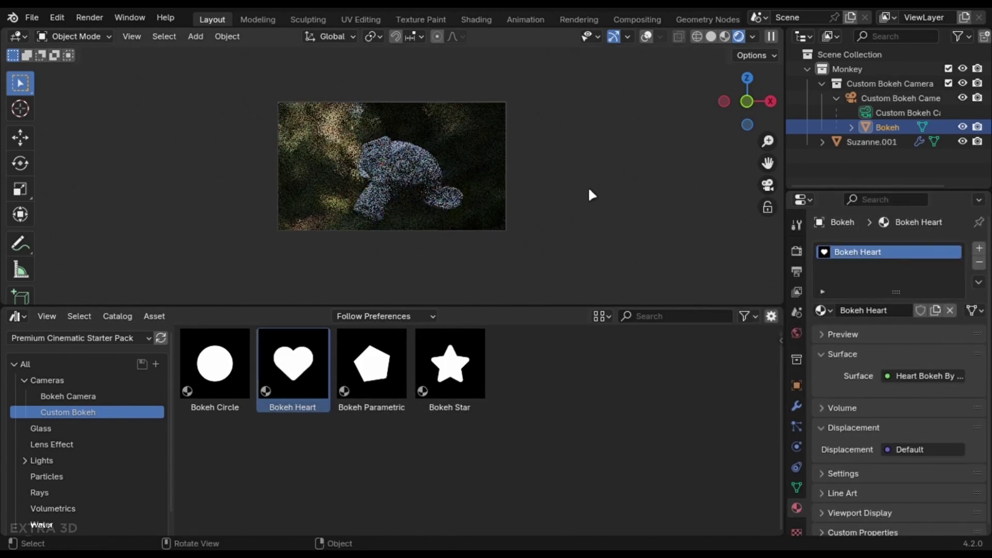
# - Split the asset area and turn the new half into an enlarged node editor
pyautogui.moveTo(787, 317); pyautogui.dragTo(505, 322)
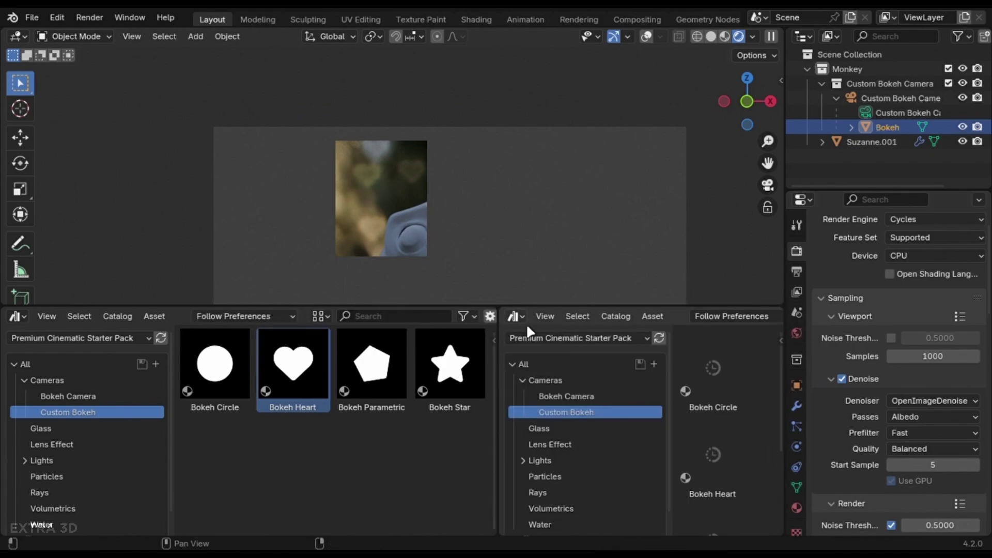
pyautogui.click(514, 316)
pyautogui.hotkey('shift', 'F3')
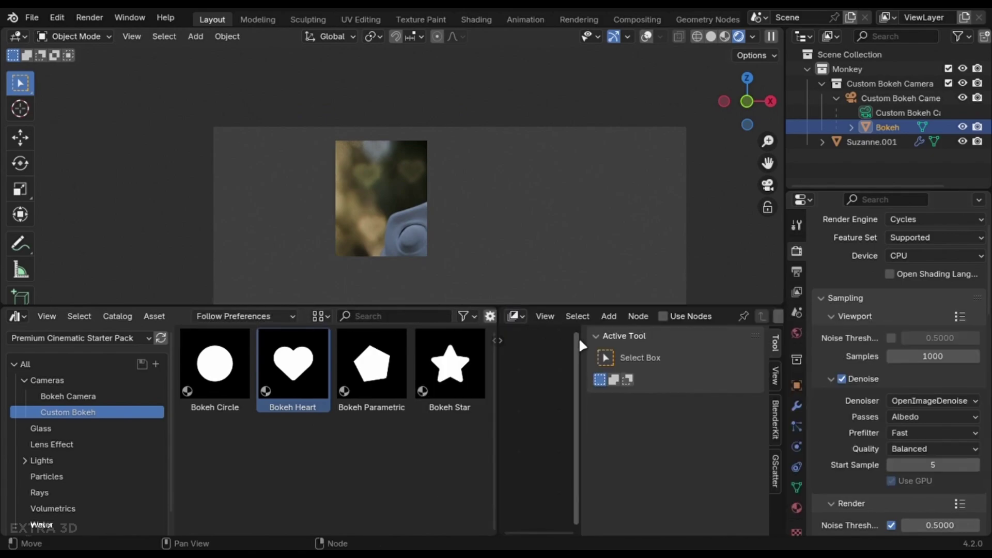
pyautogui.moveTo(579, 342); pyautogui.dragTo(918, 382)
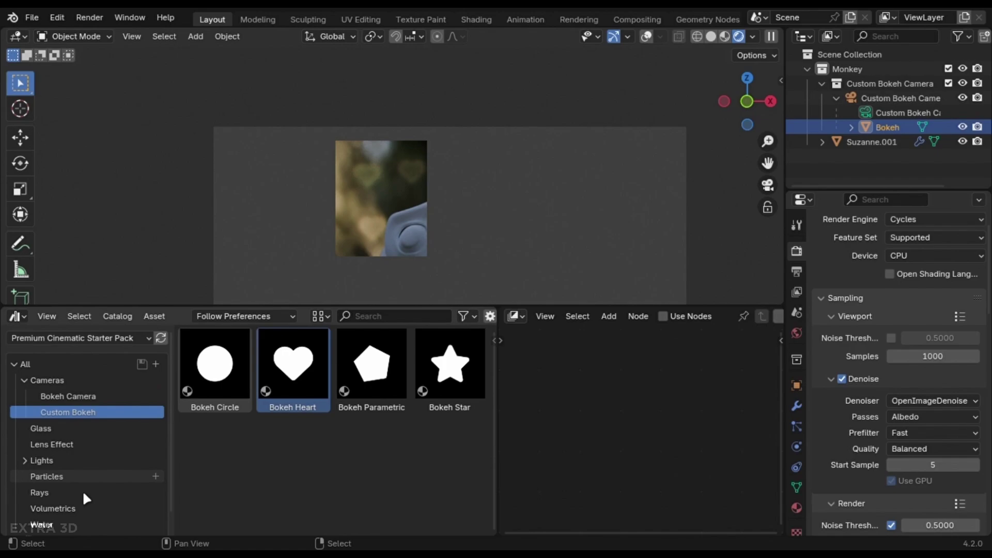
# - Enable compositing nodes, insert Cinematic Grade before Composite, and redraw the render region
pyautogui.click(76, 446)
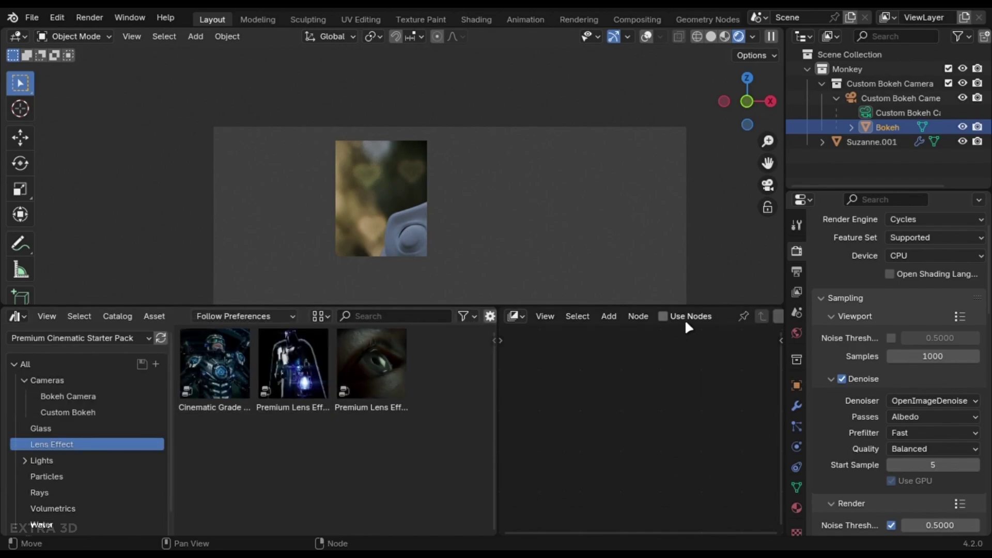
pyautogui.click(663, 316)
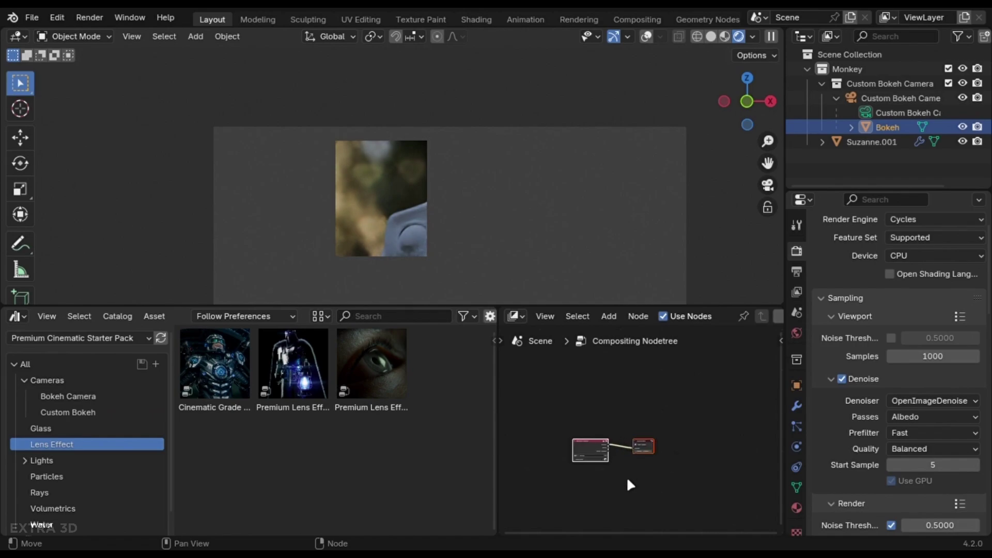
pyautogui.press('Home')
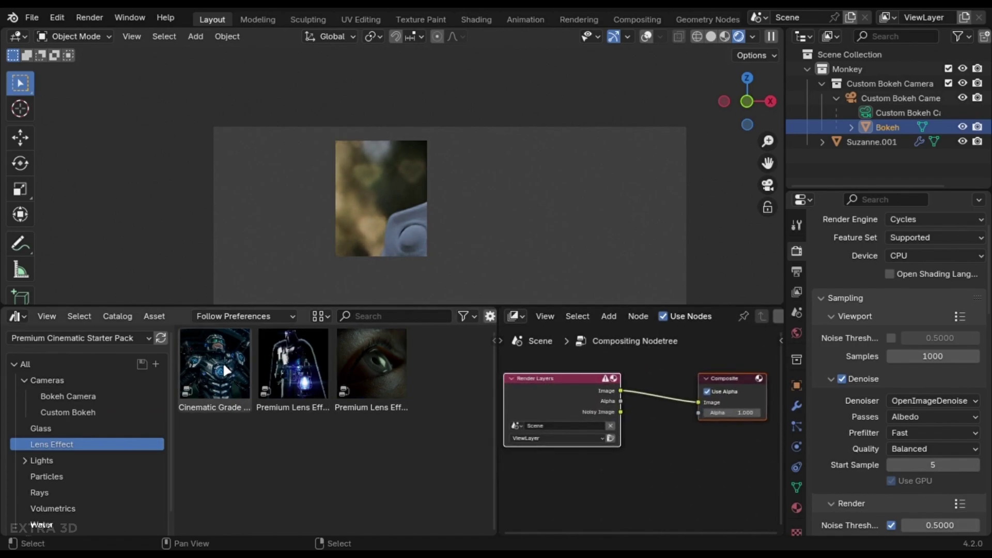
pyautogui.moveTo(226, 371)
pyautogui.mouseDown()
pyautogui.moveTo(685, 411)
pyautogui.moveTo(674, 395)
pyautogui.mouseUp()
pyautogui.click(678, 318)
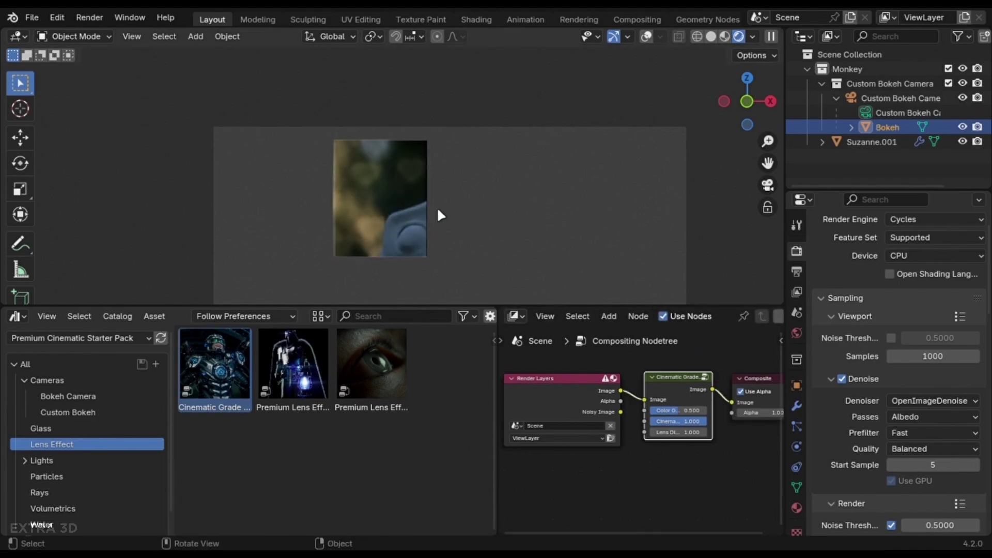
pyautogui.scroll(-5, 432, 190)
pyautogui.hotkey('ctrl', 'b')
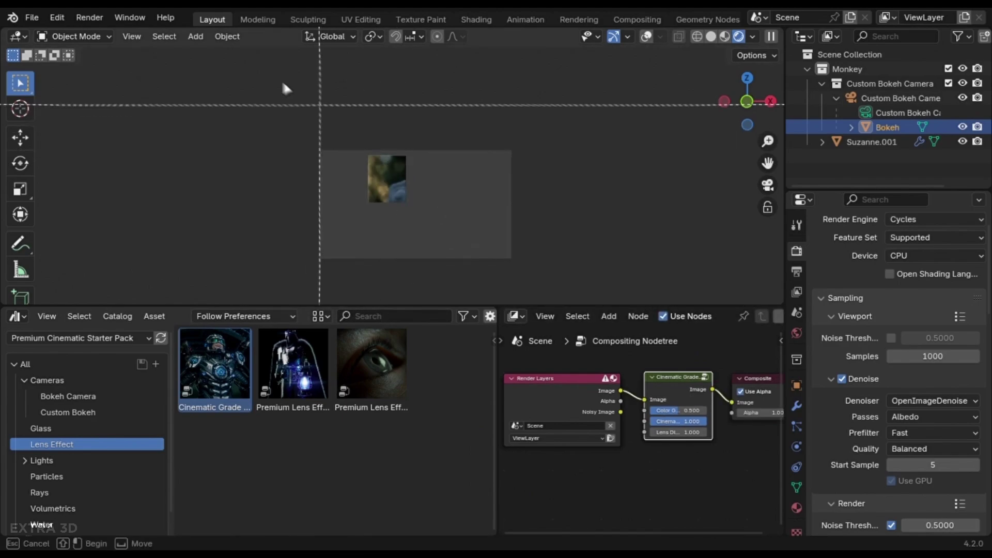
pyautogui.moveTo(262, 67); pyautogui.dragTo(656, 303)
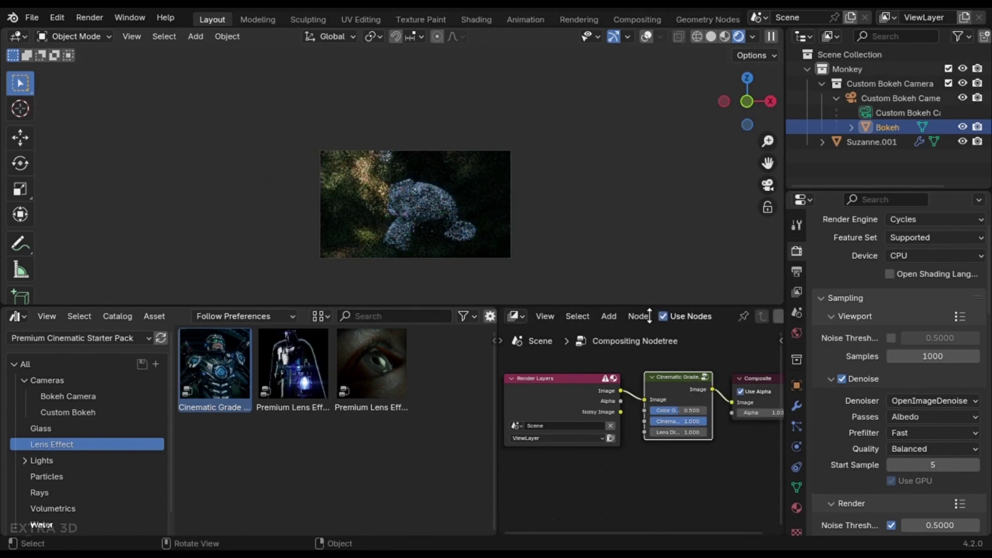
# - Insert Premium Lens Effect before Cinematic Grade and set Cinematic Grade's lens distortion to 0
pyautogui.click(443, 212)
pyautogui.moveTo(293, 364)
pyautogui.mouseDown()
pyautogui.moveTo(631, 402)
pyautogui.moveTo(649, 386)
pyautogui.mouseUp()
pyautogui.click(558, 477)
pyautogui.scroll(-1, 580, 477)
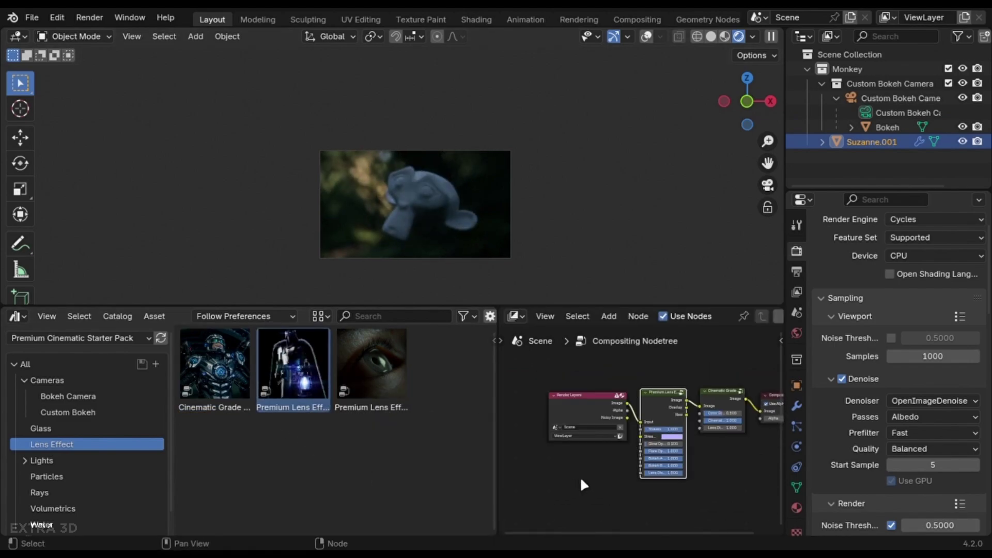
pyautogui.scroll(5, 689, 455)
pyautogui.doubleClick(683, 381)
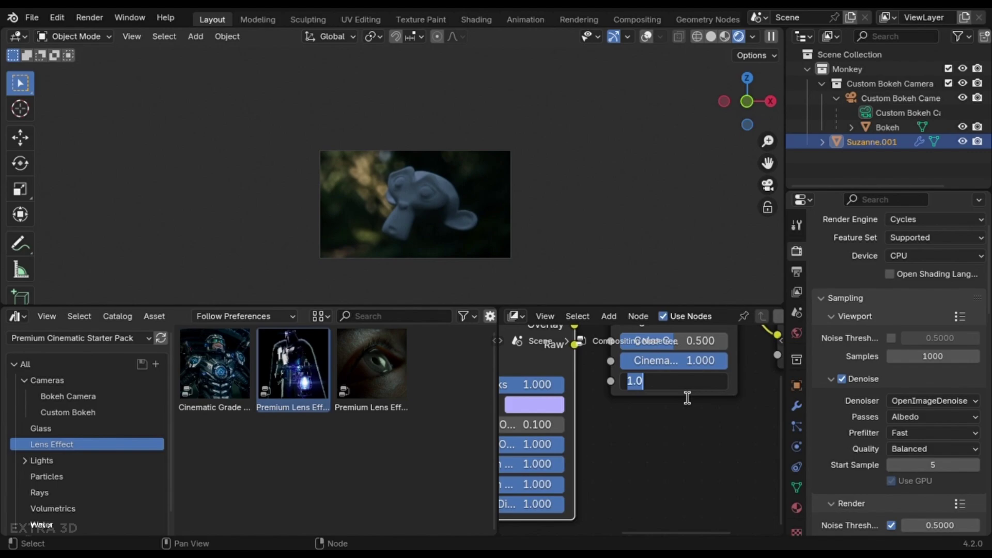
pyautogui.write('0')
pyautogui.press('Return')
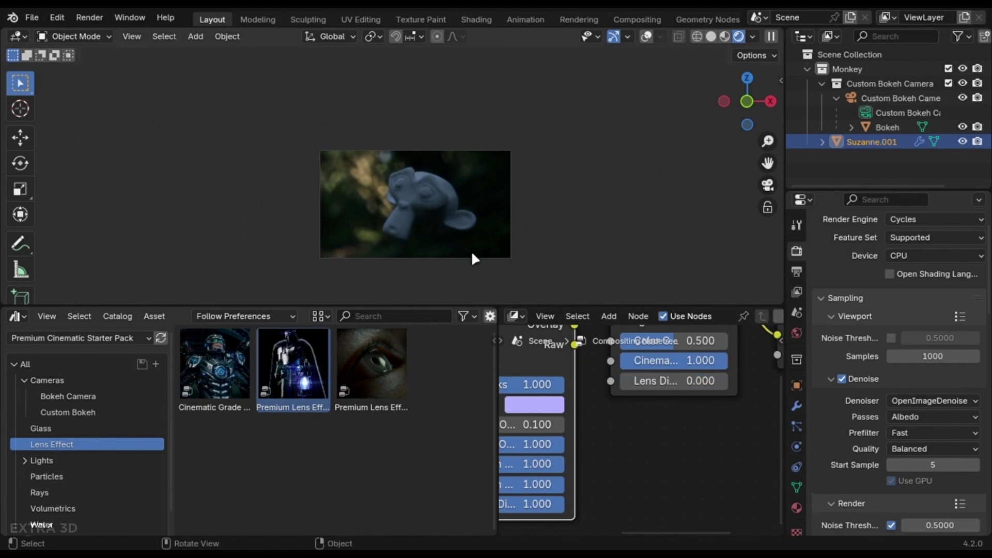
pyautogui.scroll(-1, 626, 424)
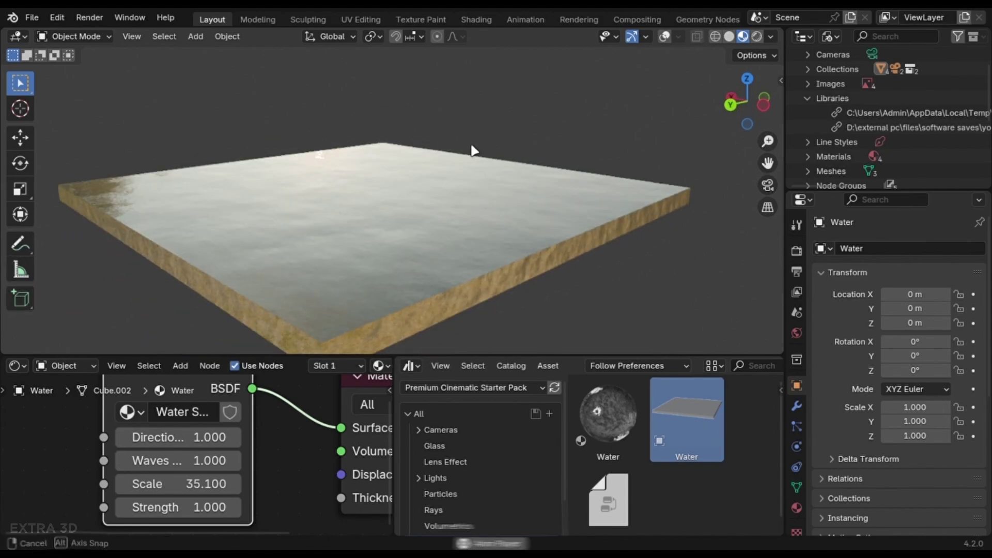
# - Change a Water shader wave setting and apply the Diamond Glass material to Suzanne
pyautogui.moveTo(403, 184); pyautogui.dragTo(352, 280, button='middle')
pyautogui.moveTo(401, 260); pyautogui.dragTo(396, 254, button='middle')
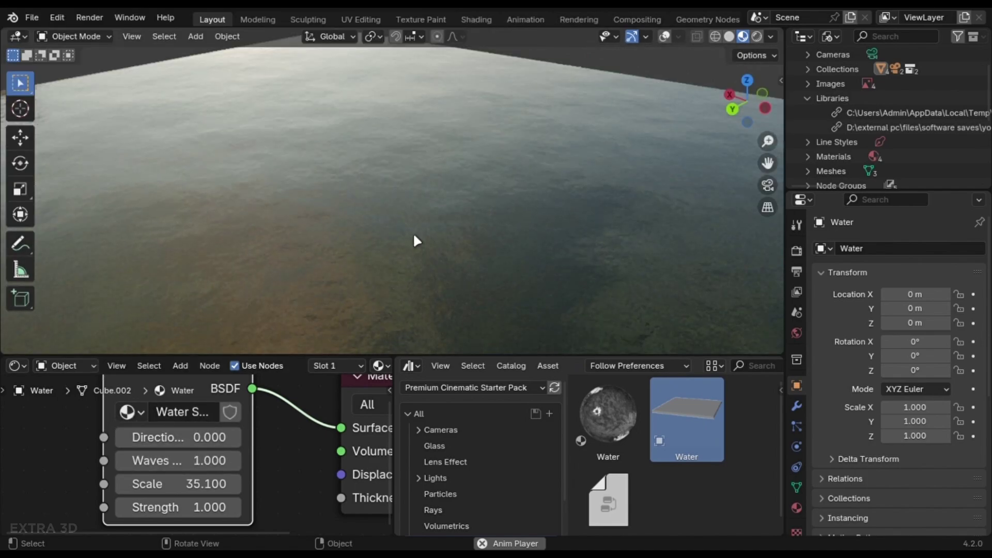
pyautogui.scroll(-5, 413, 241)
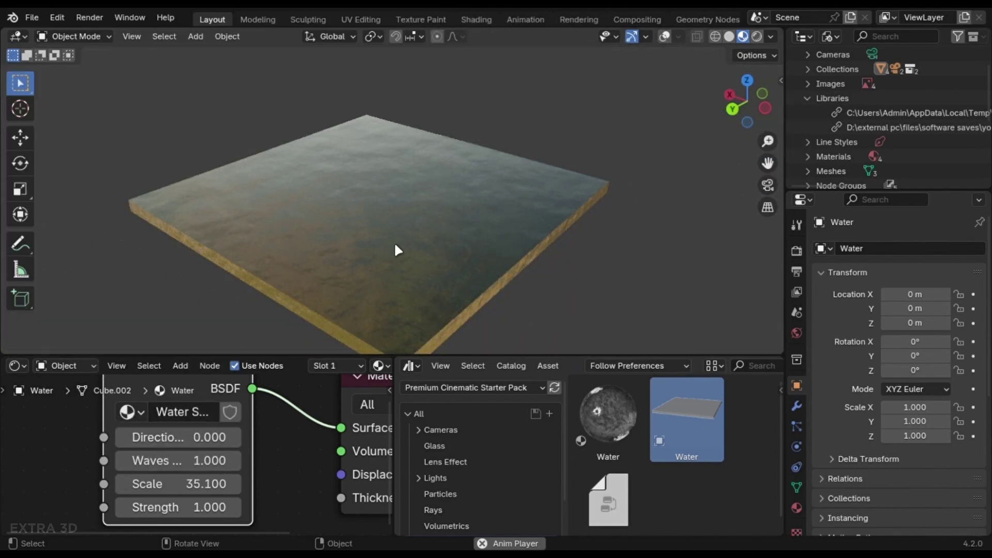
pyautogui.doubleClick(201, 461)
pyautogui.press('Return')
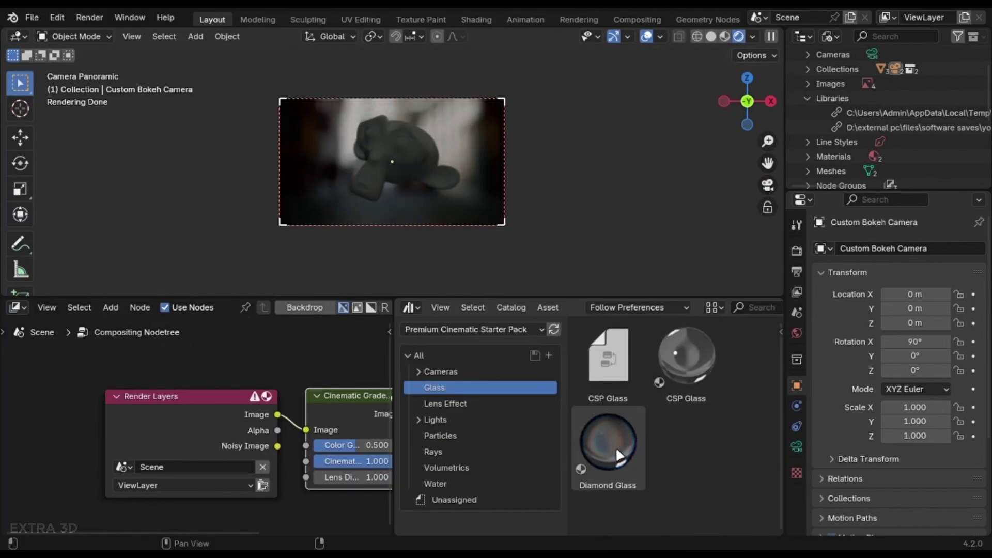
pyautogui.moveTo(616, 447); pyautogui.dragTo(405, 150)
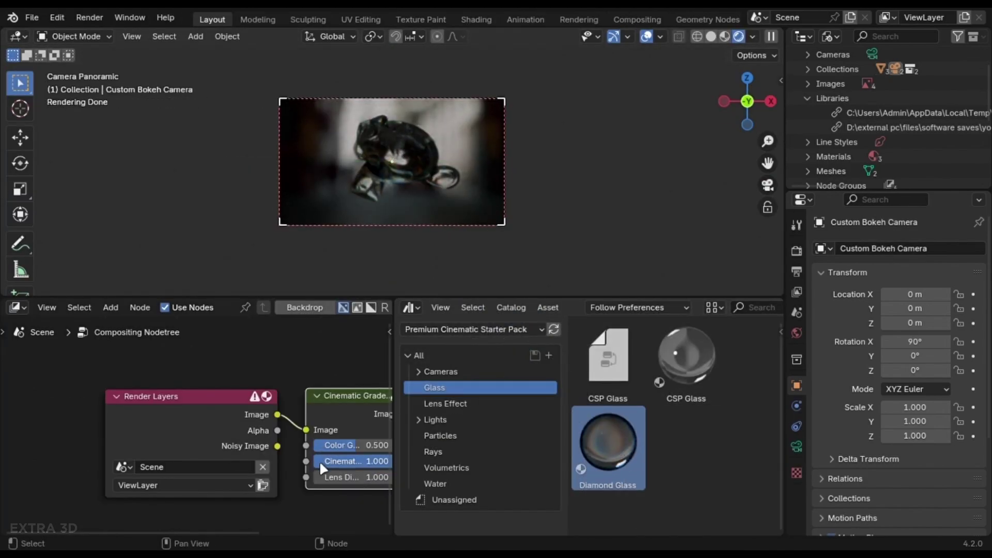
pyautogui.scroll(-2, 320, 461)
# - Show the world's market.jpg environment nodes and re-render a region of the glass monkey
pyautogui.hotkey('shift', 'F3')
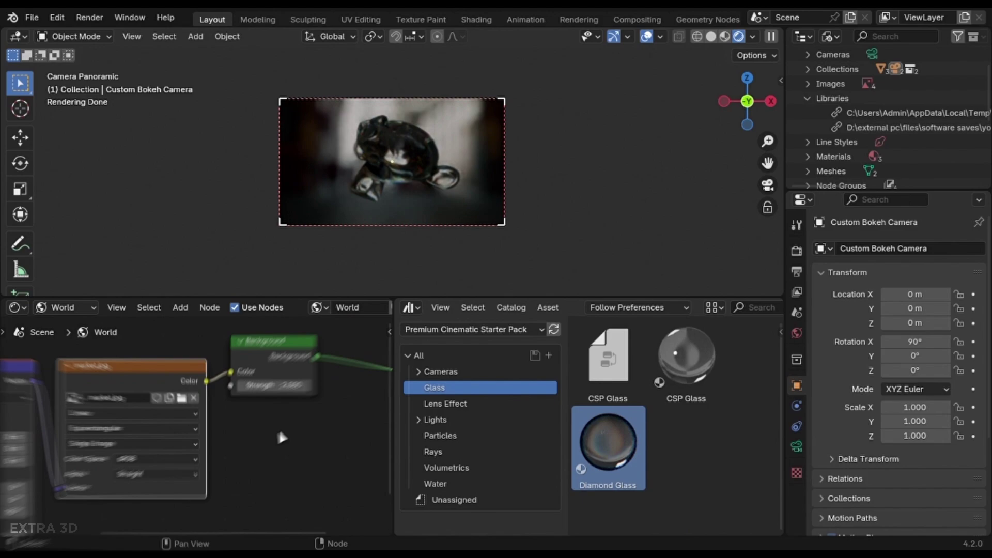
pyautogui.scroll(3, 307, 448)
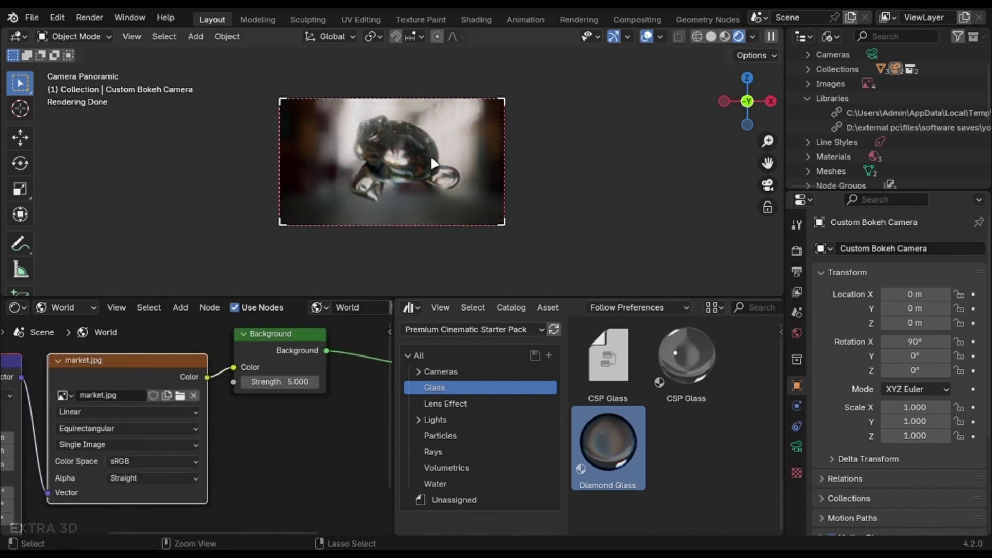
pyautogui.hotkey('ctrl', 'b')
pyautogui.moveTo(341, 111); pyautogui.dragTo(466, 208)
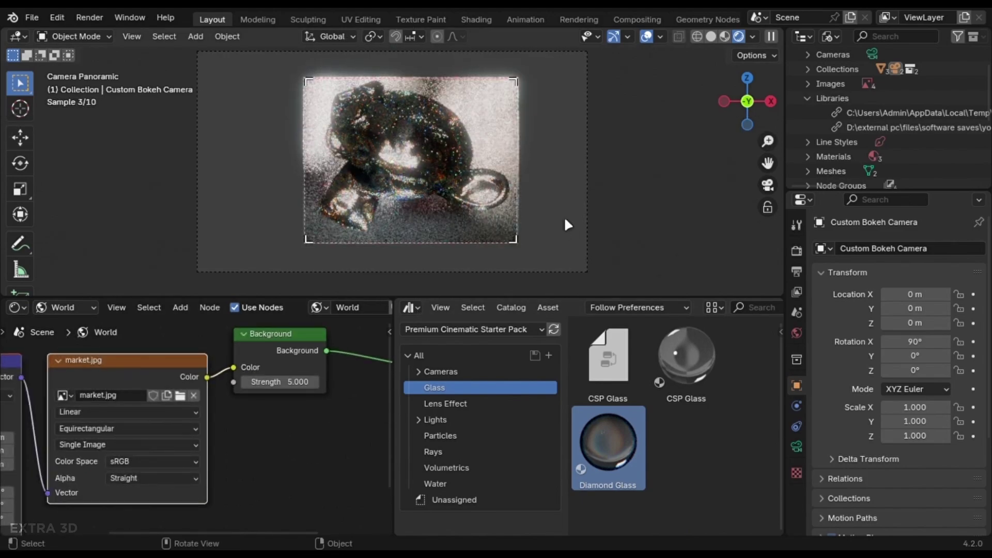